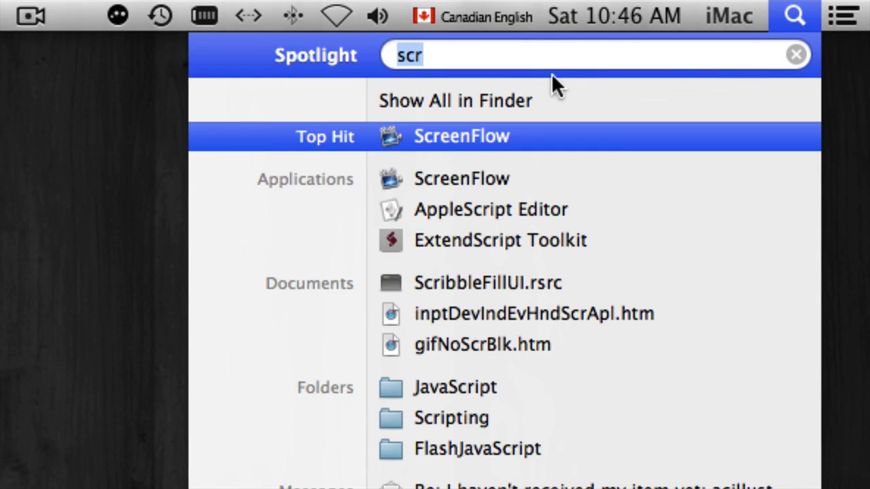
- Search Spotlight for 'iphot' and launch the iPhoto application
{"action": "type", "text": "iphot"}
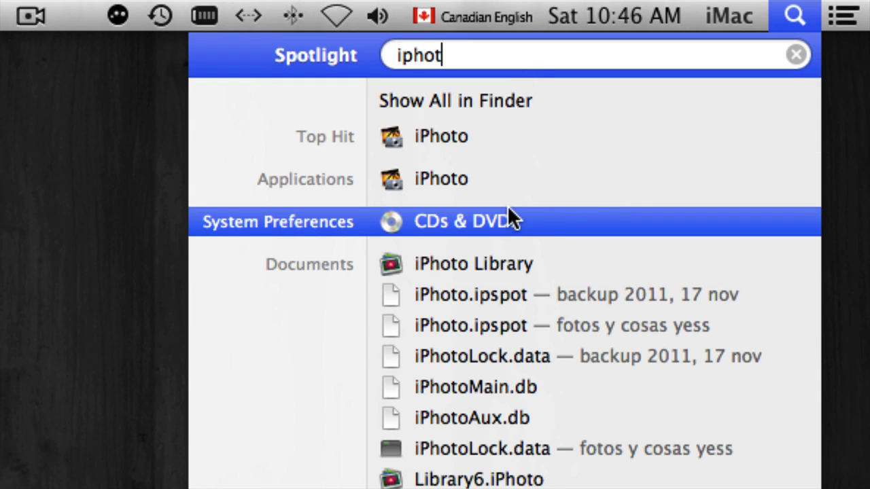
{"action": "left_click", "coordinate": [454, 187]}
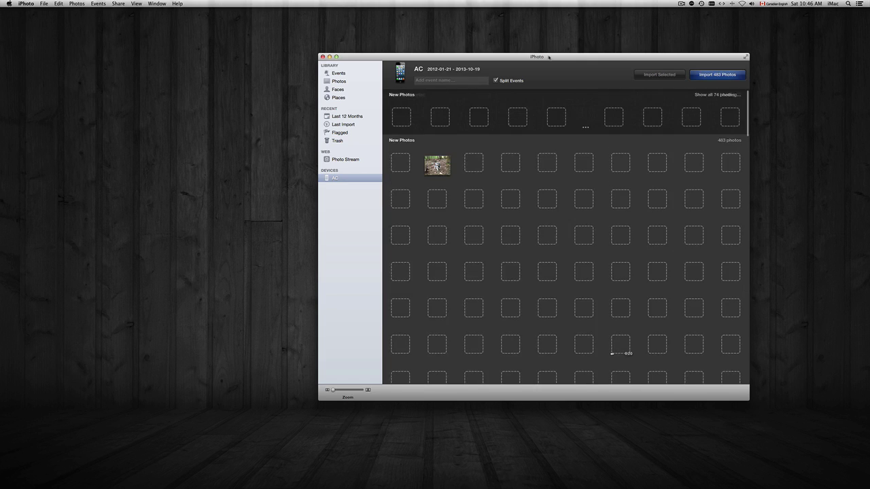
- Reshape the iPhoto window shorter and wider, scroll to the newest thumbnails, and select the last seven clips
{"action": "scroll", "coordinate": [559, 211], "scroll_direction": "down", "scroll_amount": 15}
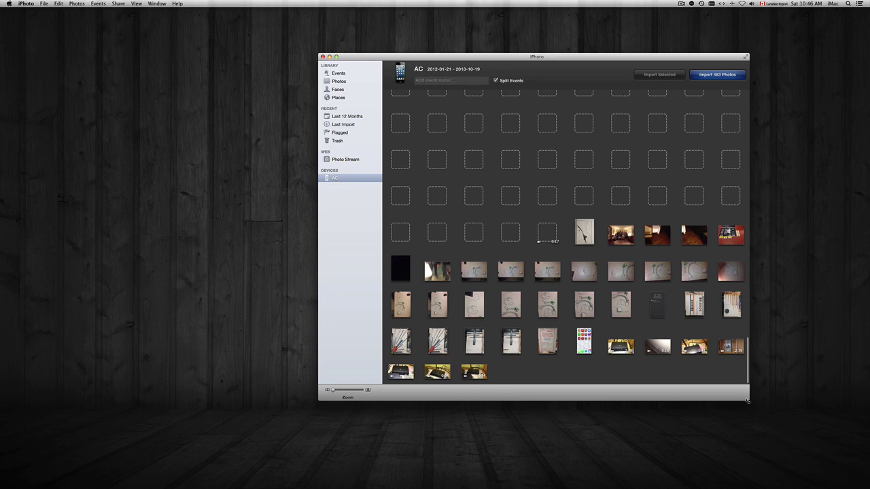
{"action": "left_click_drag", "start_coordinate": [747, 401], "coordinate": [769, 273]}
{"action": "left_click_drag", "start_coordinate": [768, 153], "coordinate": [812, 152]}
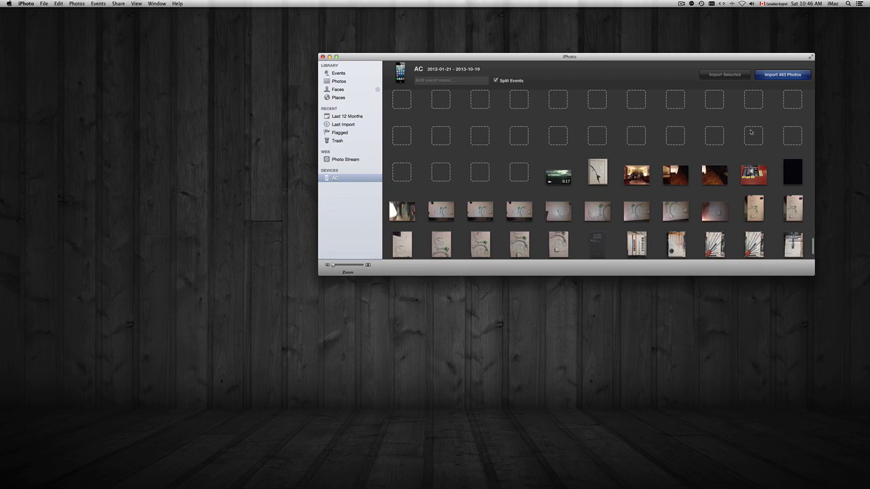
{"action": "left_click_drag", "start_coordinate": [689, 56], "coordinate": [619, 61]}
{"action": "scroll", "coordinate": [620, 207], "scroll_direction": "down", "scroll_amount": 2}
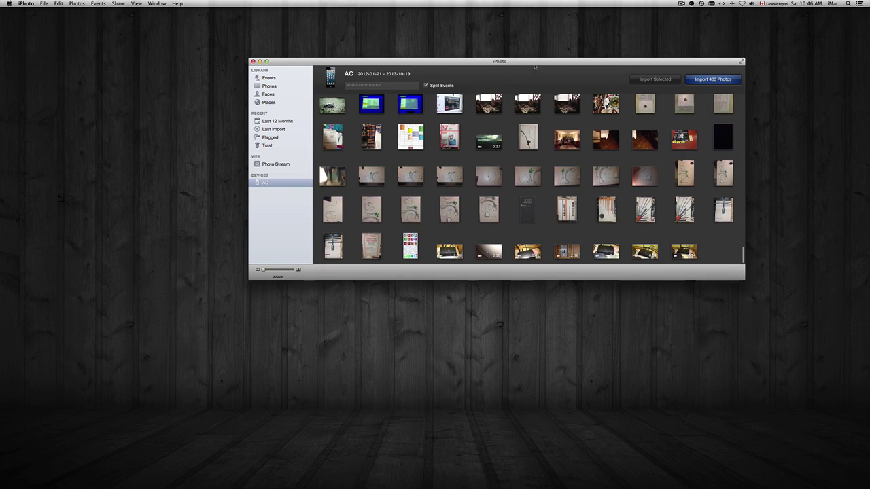
{"action": "left_click_drag", "start_coordinate": [545, 61], "coordinate": [505, 53]}
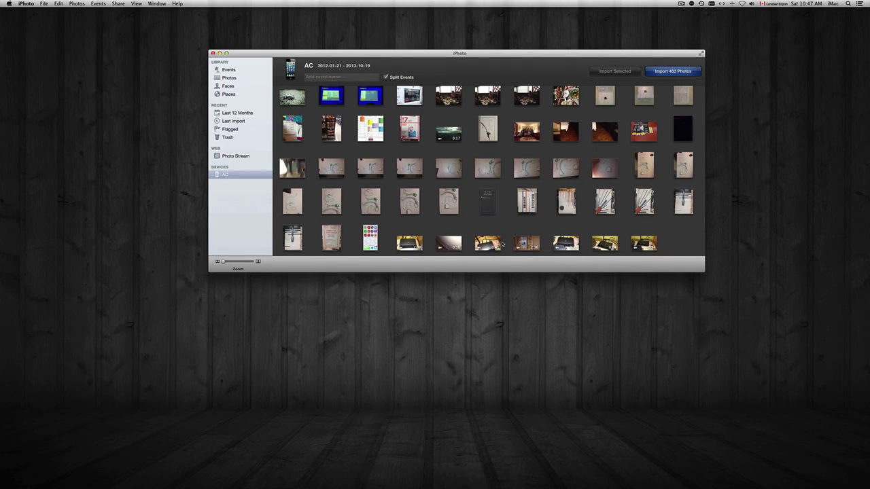
{"action": "left_click_drag", "start_coordinate": [677, 232], "coordinate": [401, 247]}
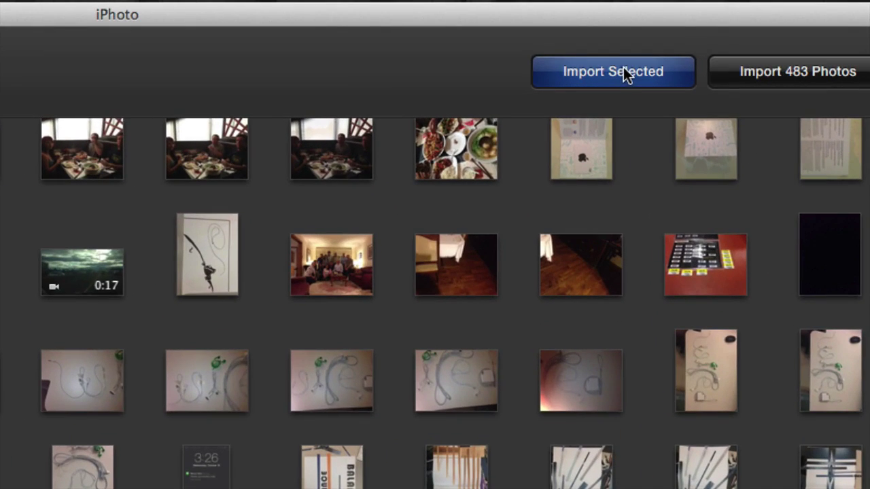
- Import the seven selected clips from the iPhone and answer the delete-from-iPhone prompt
{"action": "left_click", "coordinate": [624, 68]}
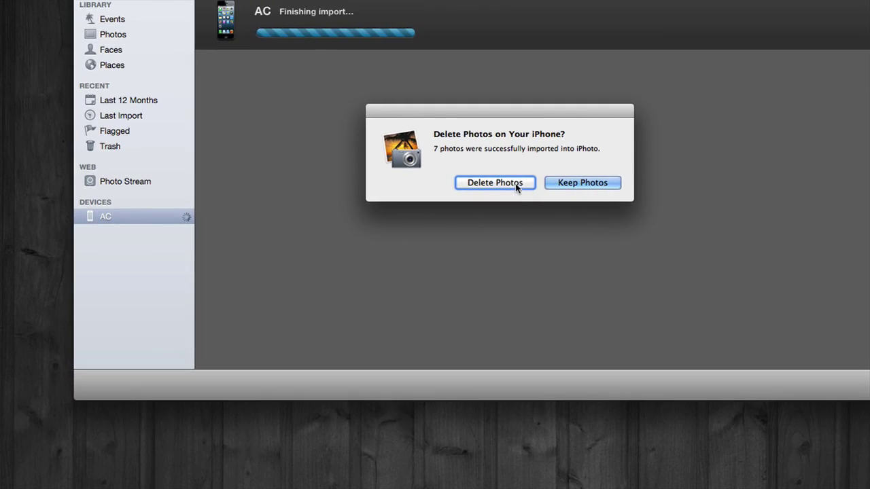
{"action": "left_click", "coordinate": [463, 171]}
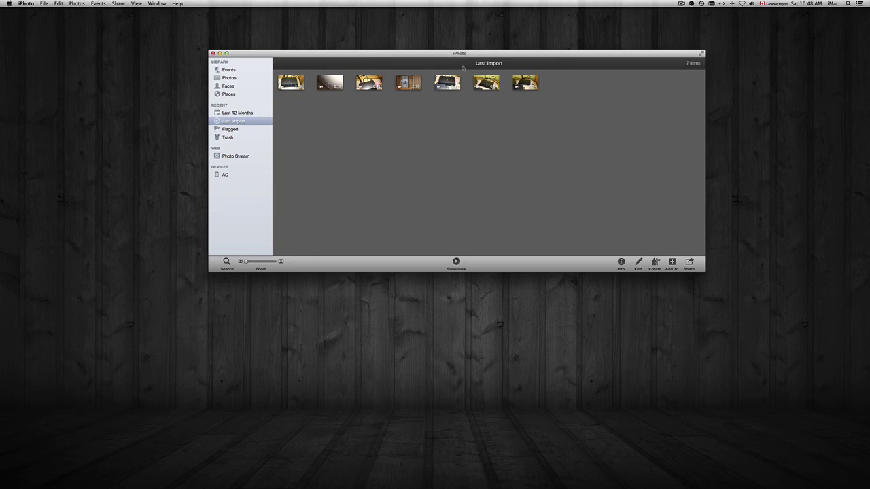
- Select all seven clips in Last Import and drag copies onto the desktop as MOV files
{"action": "left_click_drag", "start_coordinate": [470, 55], "coordinate": [547, 161]}
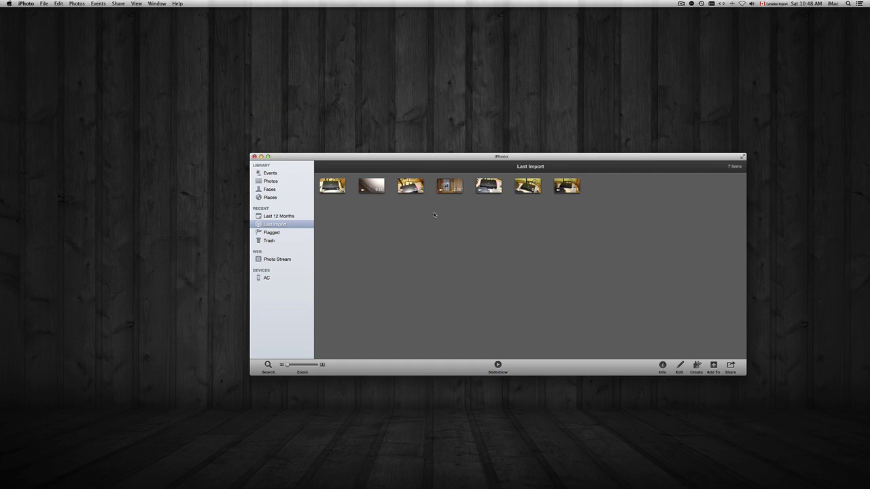
{"action": "left_click_drag", "start_coordinate": [568, 206], "coordinate": [325, 50]}
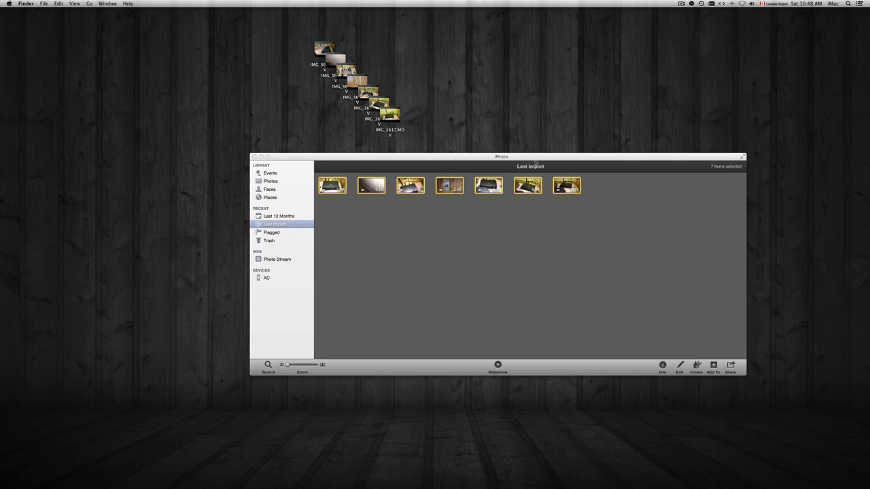
{"action": "left_click_drag", "start_coordinate": [536, 163], "coordinate": [562, 206]}
- Move the seven imported clips from Last Import to iPhoto's Trash
{"action": "left_click_drag", "start_coordinate": [609, 255], "coordinate": [353, 225]}
{"action": "right_click", "coordinate": [358, 225]}
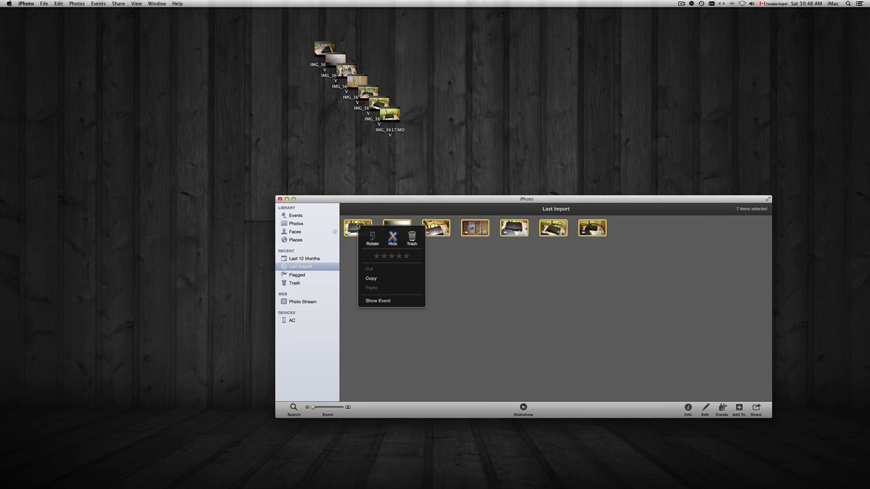
{"action": "left_click", "coordinate": [411, 237]}
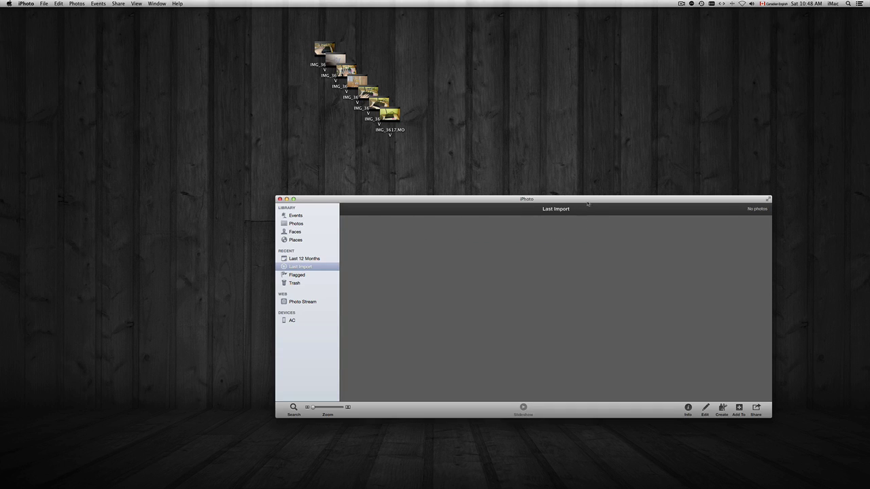
- Empty iPhoto's Trash, permanently deleting its 10 items
{"action": "left_click_drag", "start_coordinate": [588, 203], "coordinate": [562, 184]}
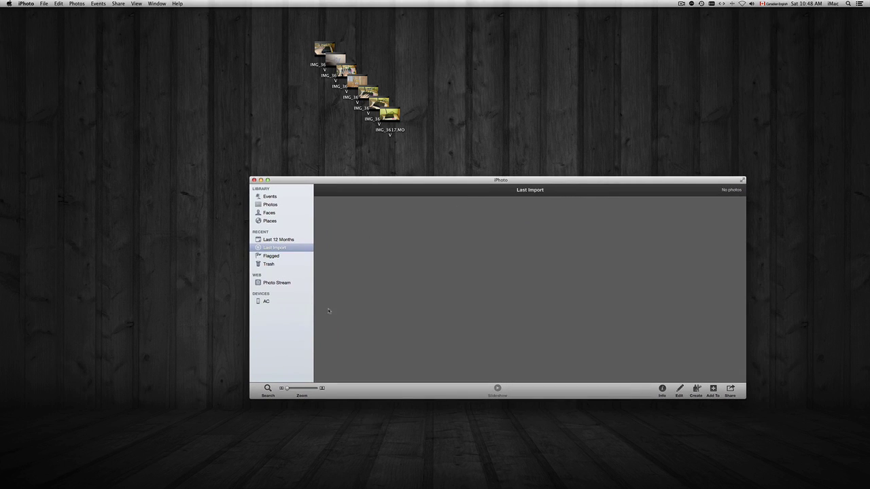
{"action": "left_click", "coordinate": [268, 264]}
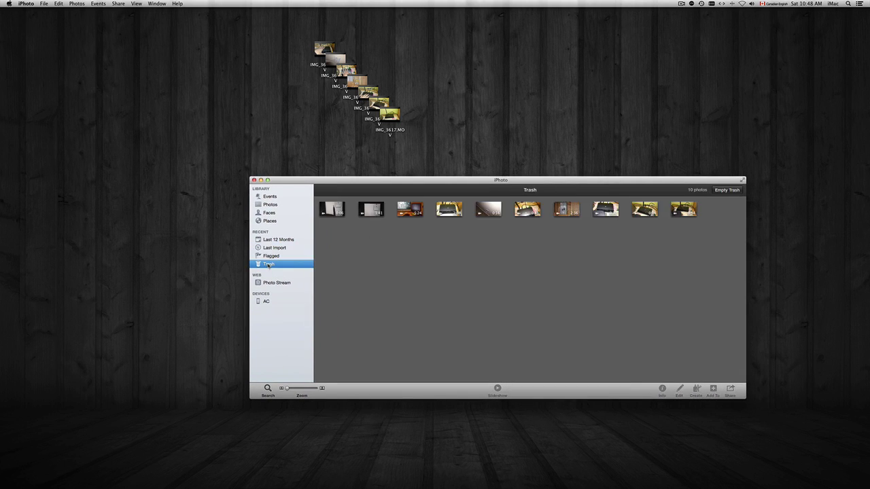
{"action": "left_click", "coordinate": [726, 190]}
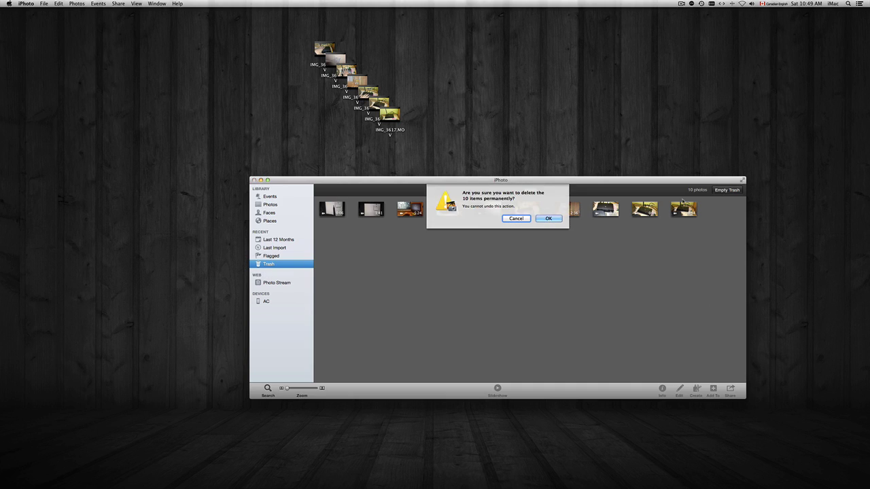
{"action": "left_click", "coordinate": [550, 219]}
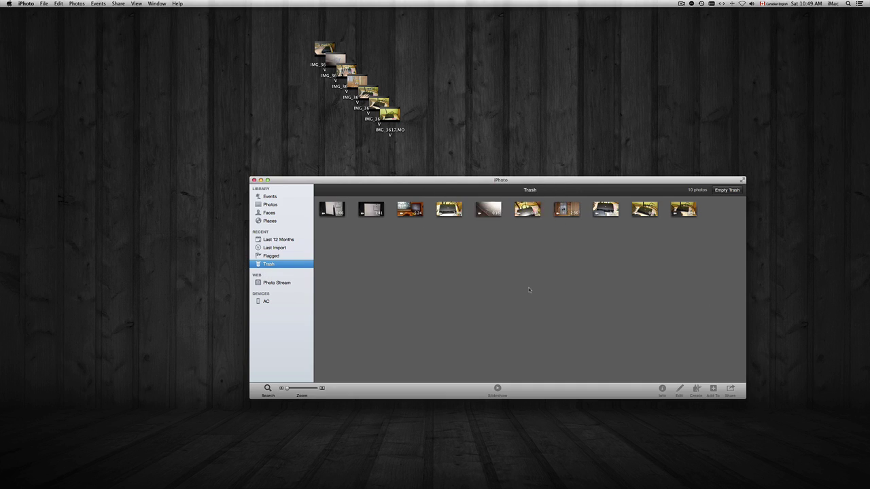
{"action": "left_click_drag", "start_coordinate": [534, 180], "coordinate": [519, 199]}
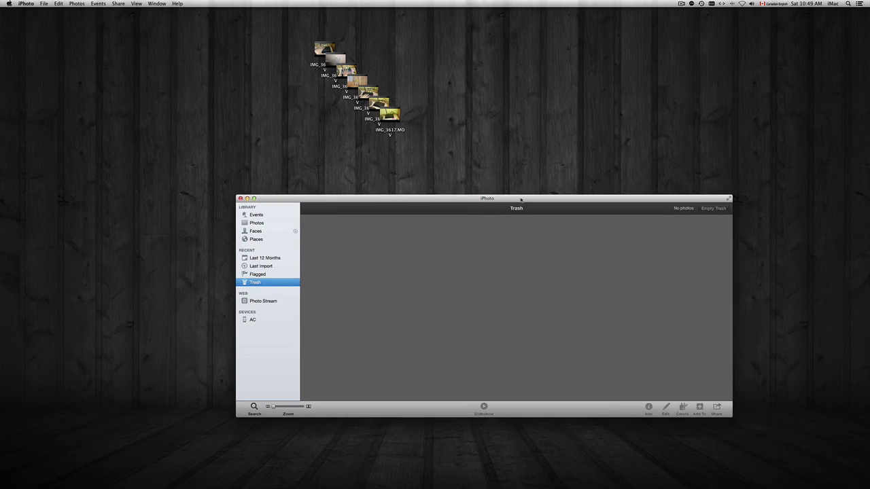
- Select the seven desktop movie files, then quit iPhoto from its application menu
{"action": "left_click_drag", "start_coordinate": [413, 35], "coordinate": [306, 143]}
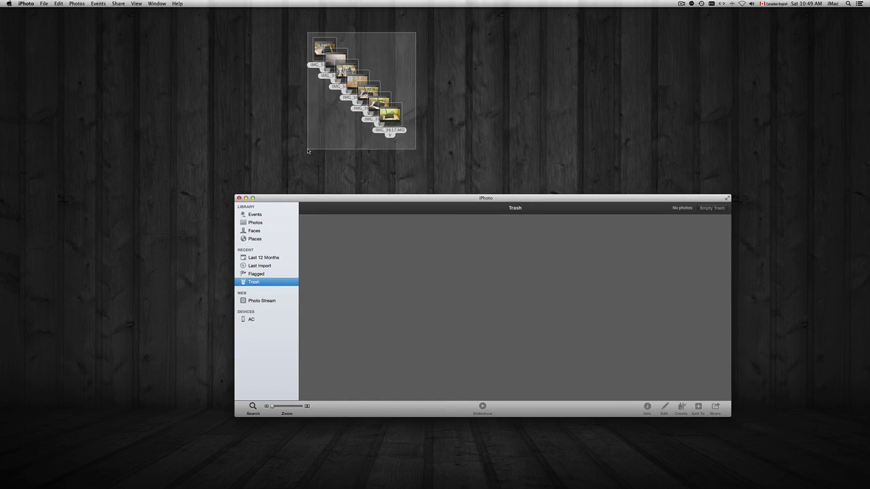
{"action": "left_click", "coordinate": [409, 287]}
{"action": "left_click_drag", "start_coordinate": [522, 205], "coordinate": [531, 182]}
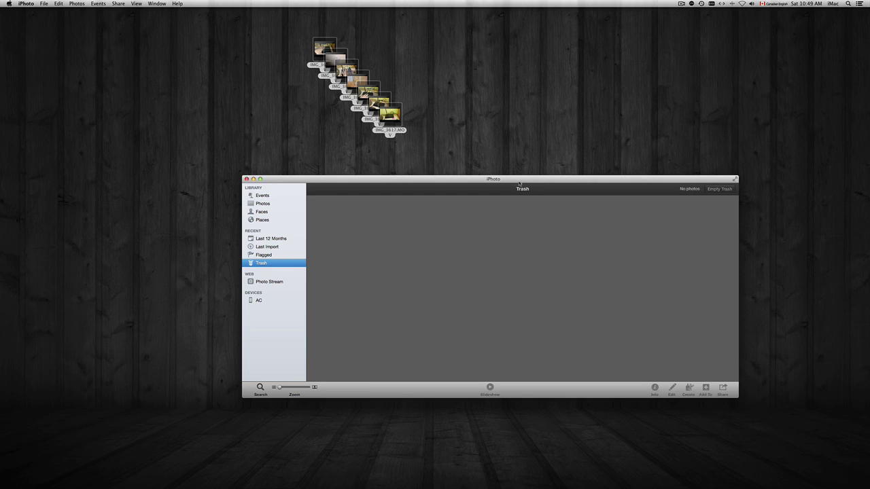
{"action": "left_click_drag", "start_coordinate": [519, 185], "coordinate": [566, 174]}
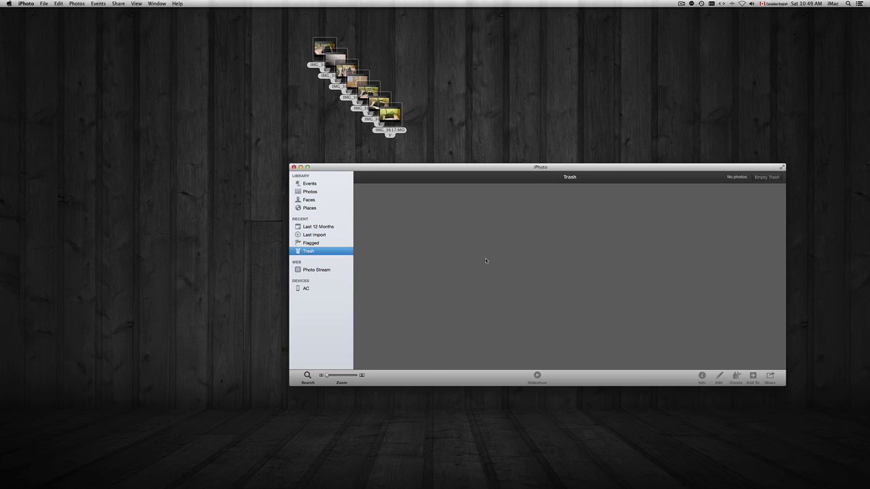
{"action": "left_click_drag", "start_coordinate": [557, 168], "coordinate": [551, 177]}
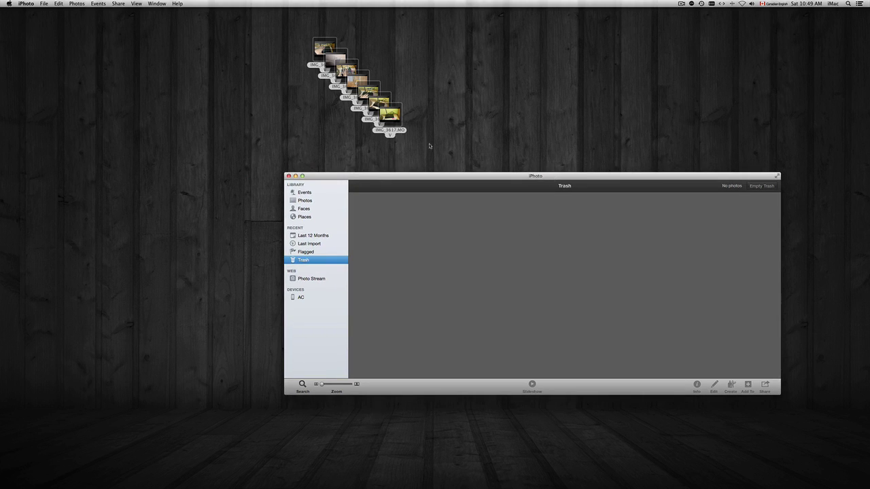
{"action": "left_click", "coordinate": [26, 4]}
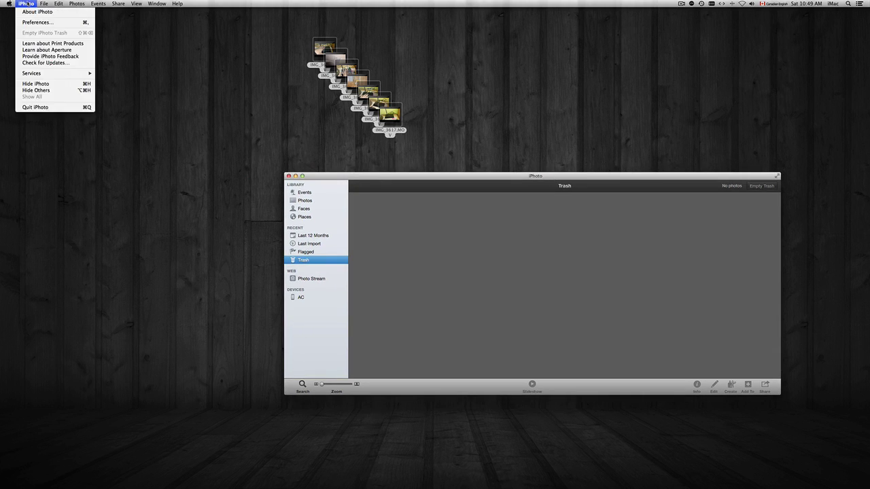
{"action": "left_click", "coordinate": [51, 107]}
- Spread IMG_3613.MOV through IMG_3617.MOV apart on the desktop and clear the selection
{"action": "left_click", "coordinate": [439, 103]}
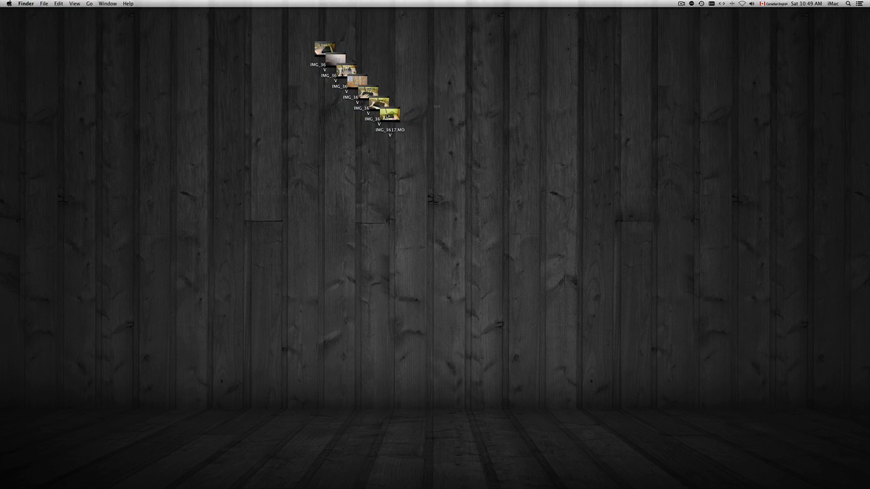
{"action": "left_click_drag", "start_coordinate": [387, 115], "coordinate": [506, 59]}
{"action": "left_click_drag", "start_coordinate": [378, 103], "coordinate": [454, 58]}
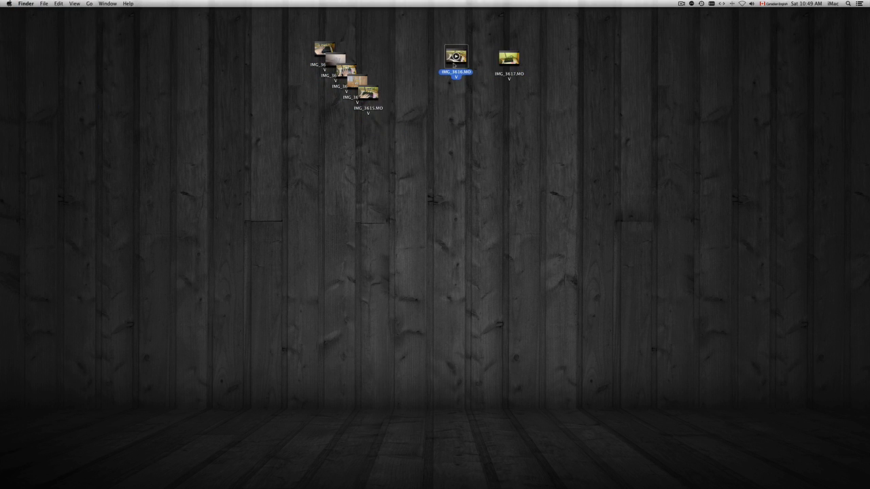
{"action": "left_click_drag", "start_coordinate": [368, 93], "coordinate": [350, 97]}
{"action": "left_click_drag", "start_coordinate": [386, 62], "coordinate": [392, 68]}
{"action": "left_click", "coordinate": [540, 71]}
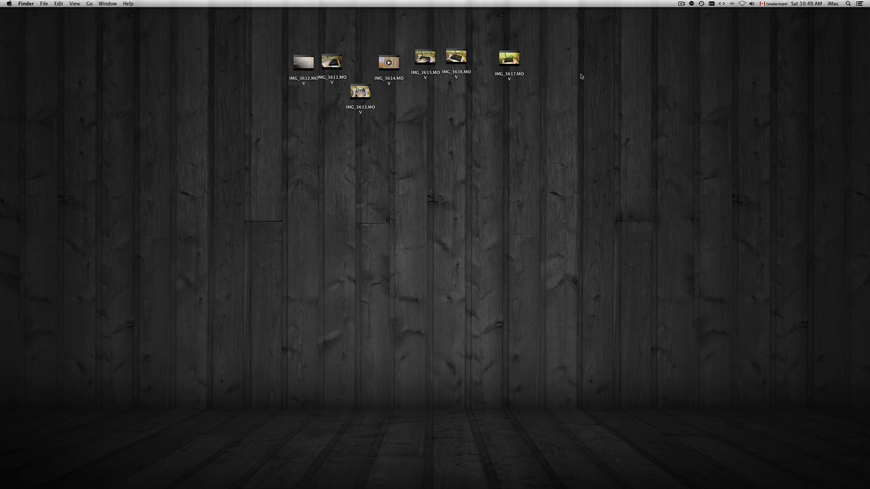